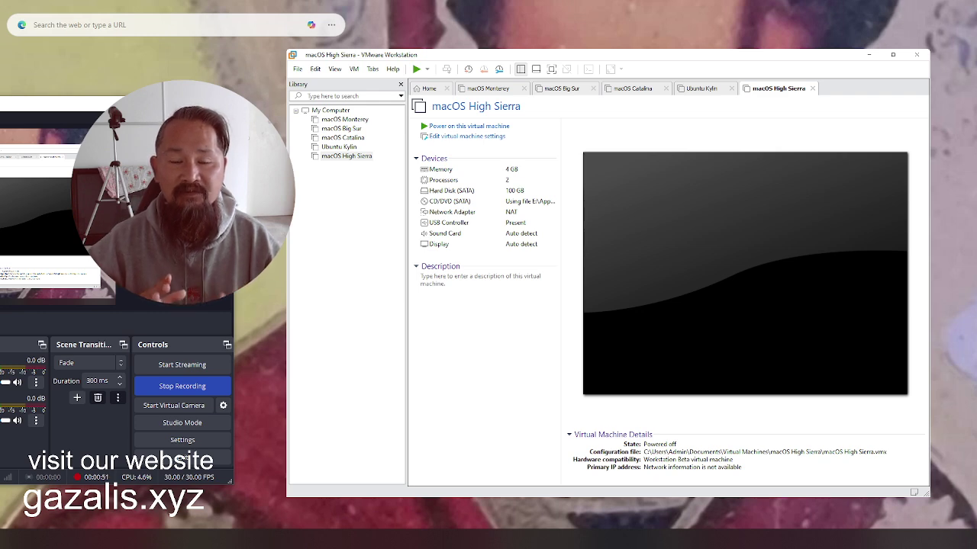
Step: Start creating a new virtual machine with the Typical (recommended) configuration
{"action": "right_click", "coordinate": [367, 210]}
{"action": "left_click", "coordinate": [374, 214]}
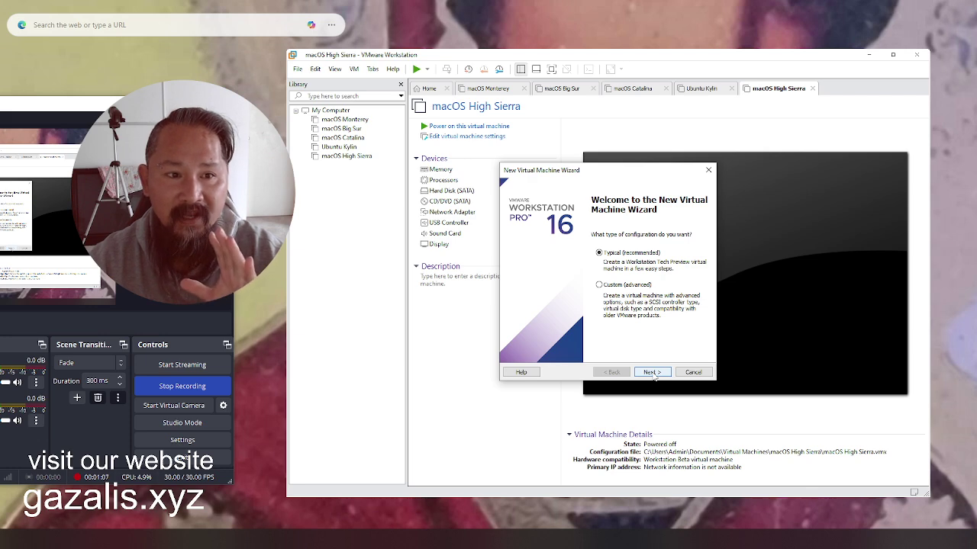
{"action": "left_click", "coordinate": [651, 373]}
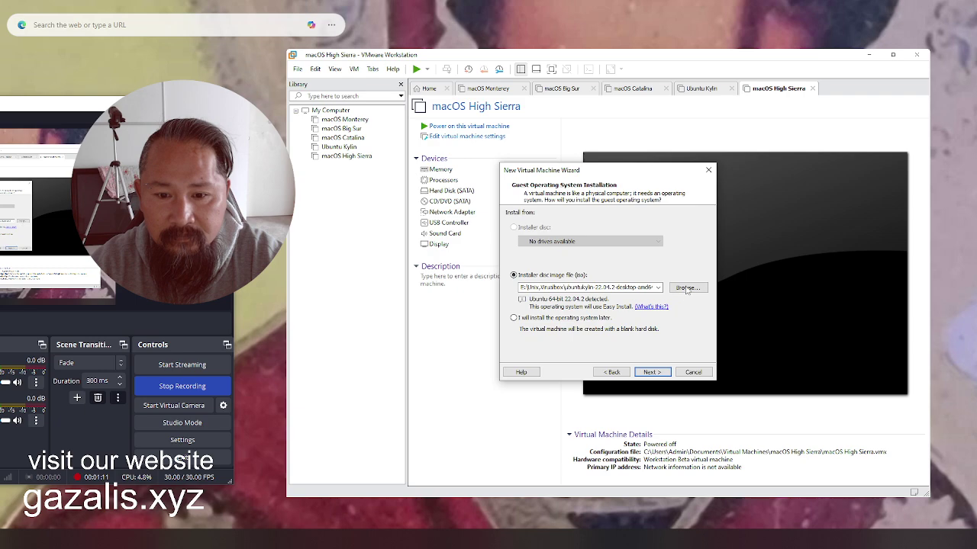
Step: Use Lion_10.7_11a494.iso from the Apple ISO folder on the Expansion (E:) drive as the installer disc image
{"action": "left_click", "coordinate": [687, 288]}
{"action": "scroll", "coordinate": [554, 306], "scroll_direction": "up", "scroll_amount": 3}
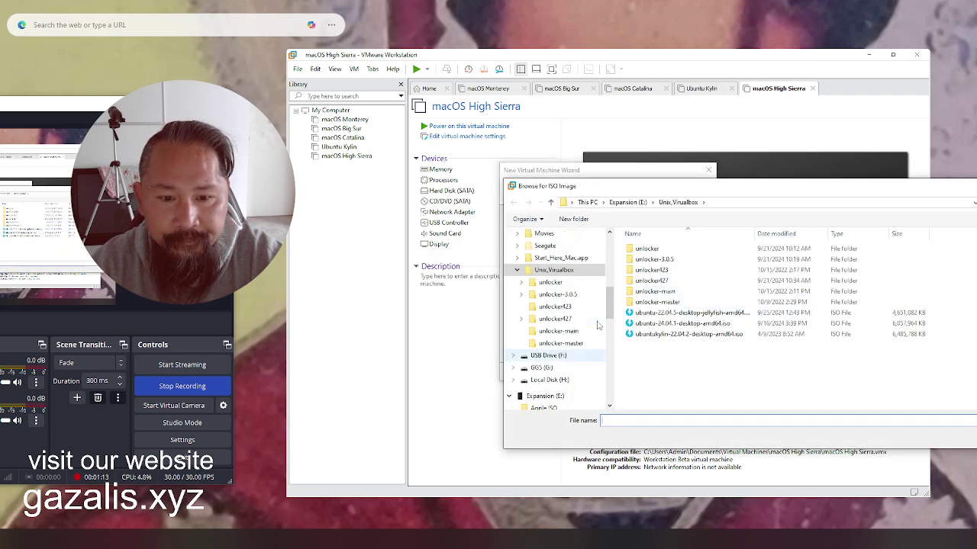
{"action": "left_click", "coordinate": [548, 271]}
{"action": "left_click", "coordinate": [546, 283]}
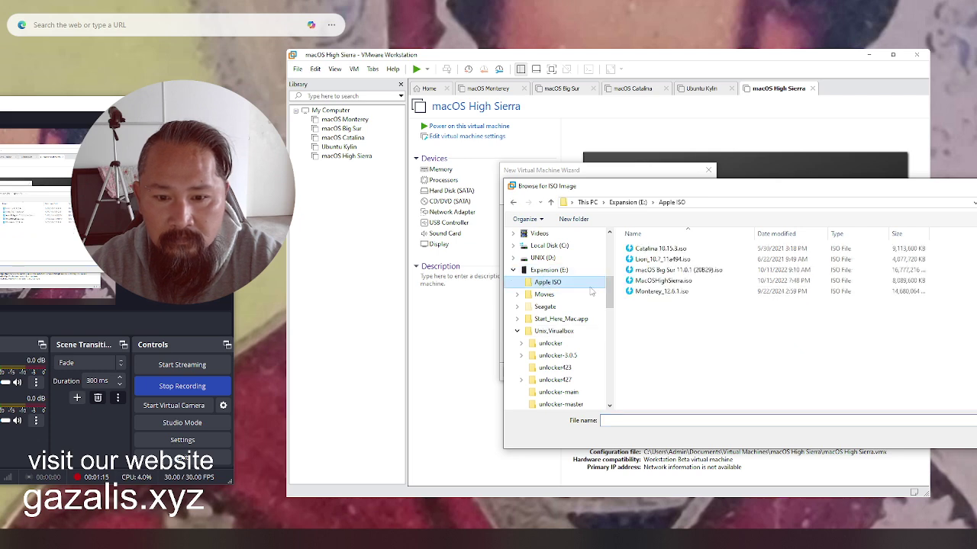
{"action": "double_click", "coordinate": [656, 261]}
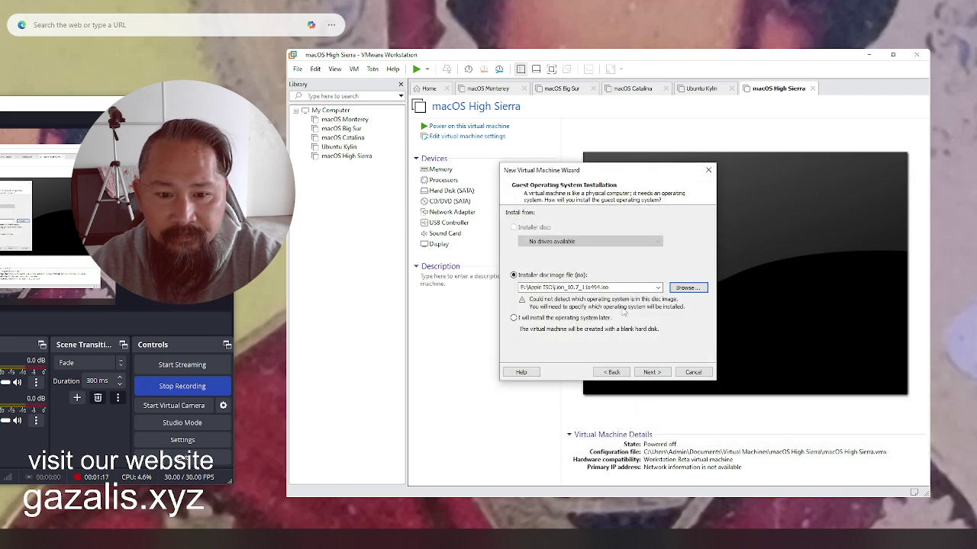
{"action": "left_click", "coordinate": [653, 371]}
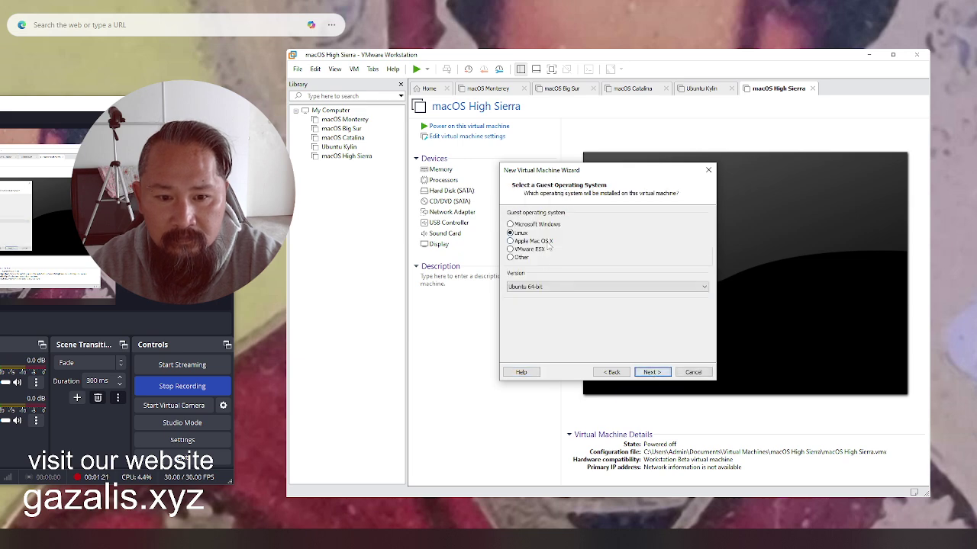
Step: Choose Apple Mac OS X as the guest operating system and name the virtual machine macOS Lion
{"action": "left_click", "coordinate": [545, 241]}
{"action": "left_click", "coordinate": [654, 371]}
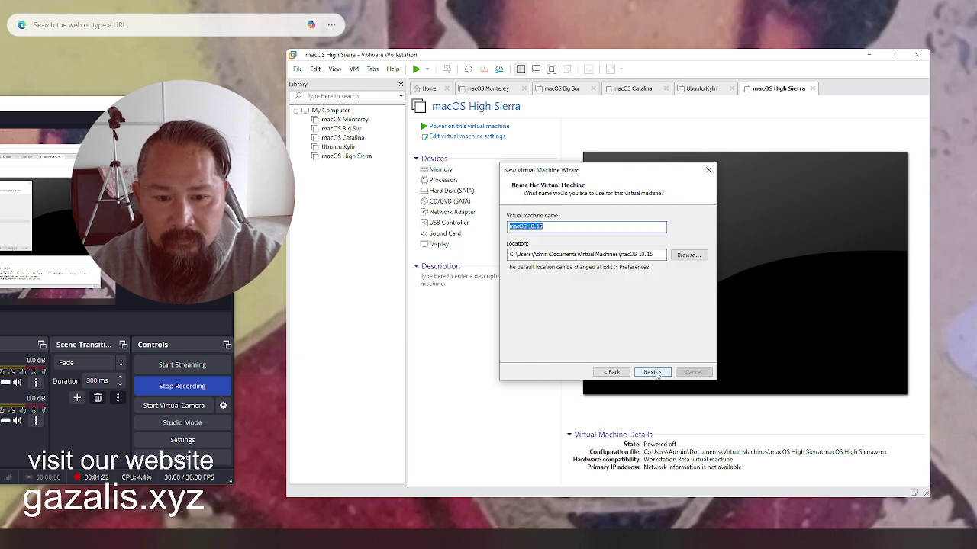
{"action": "left_click", "coordinate": [573, 228]}
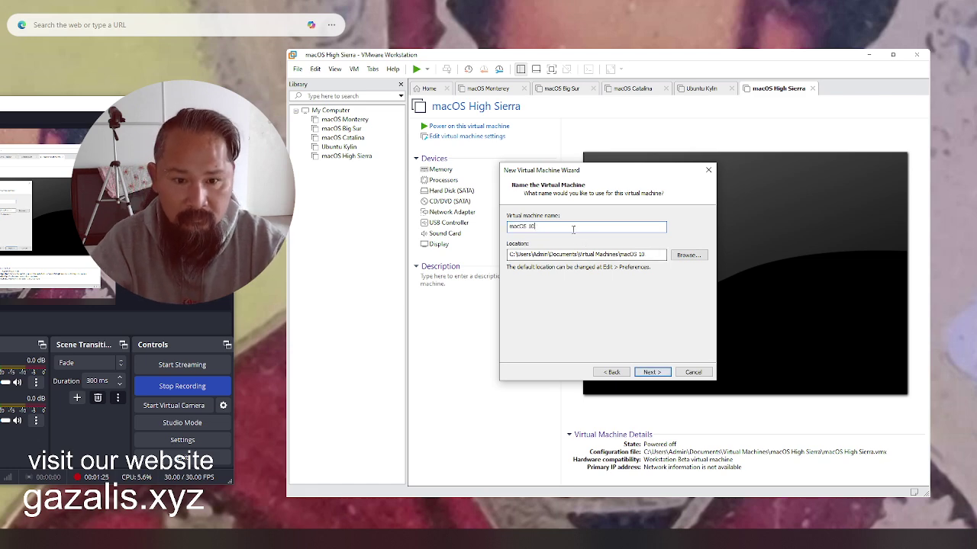
{"action": "key", "text": "BackSpace"}
{"action": "key", "text": "BackSpace"}
{"action": "key", "text": "BackSpace"}
{"action": "key", "text": "BackSpace"}
{"action": "key", "text": "BackSpace"}
{"action": "type", "text": "Li"}
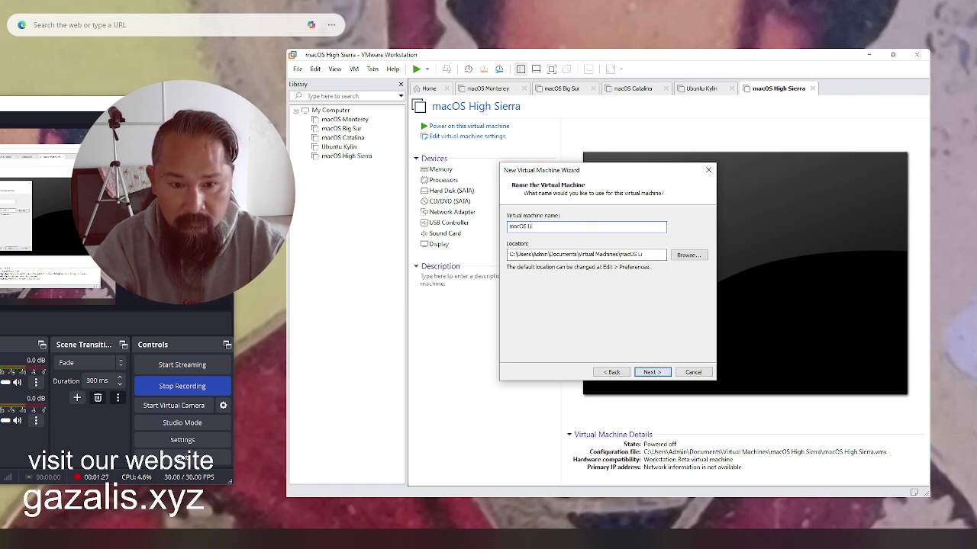
{"action": "type", "text": "on"}
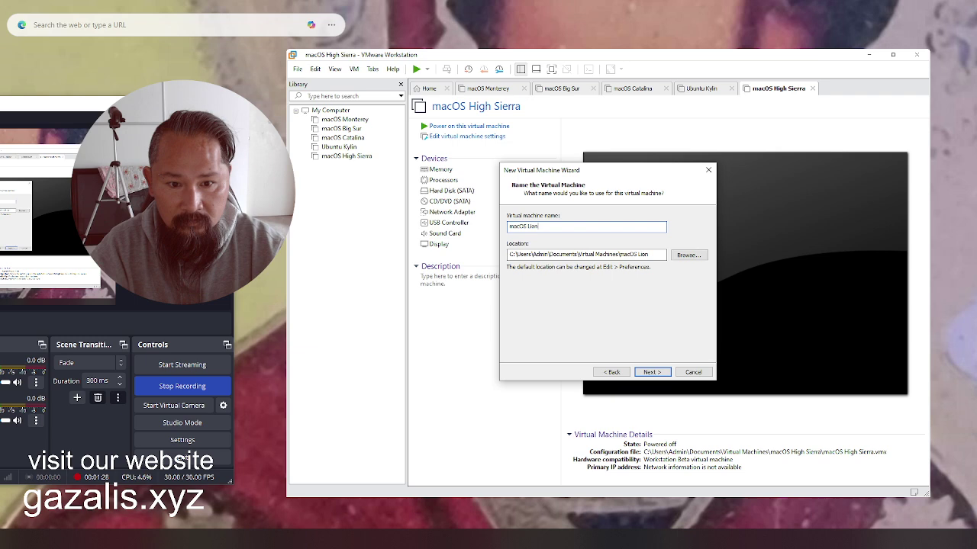
{"action": "left_click", "coordinate": [650, 373]}
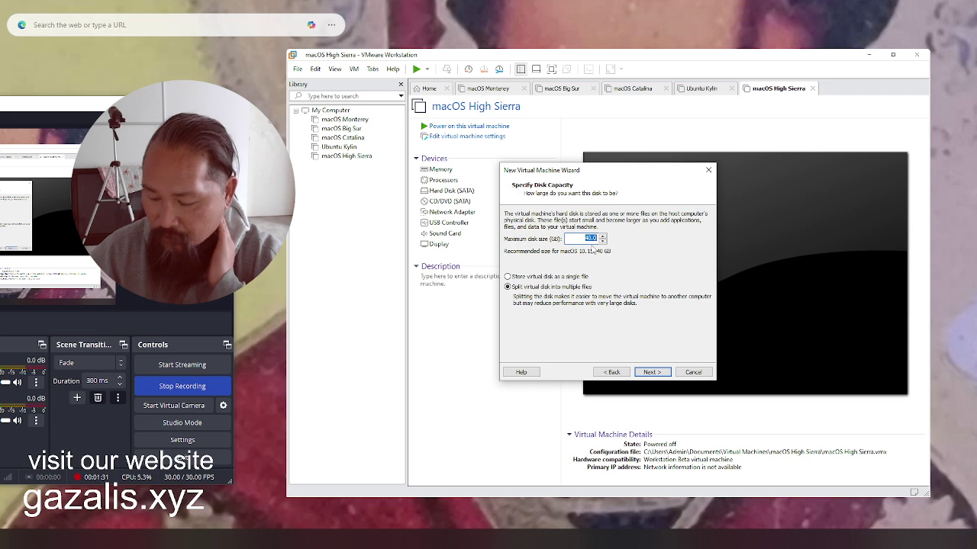
Step: Set the maximum disk size to 100 GB, split into multiple files, and finish creating the virtual machine
{"action": "type", "text": "100"}
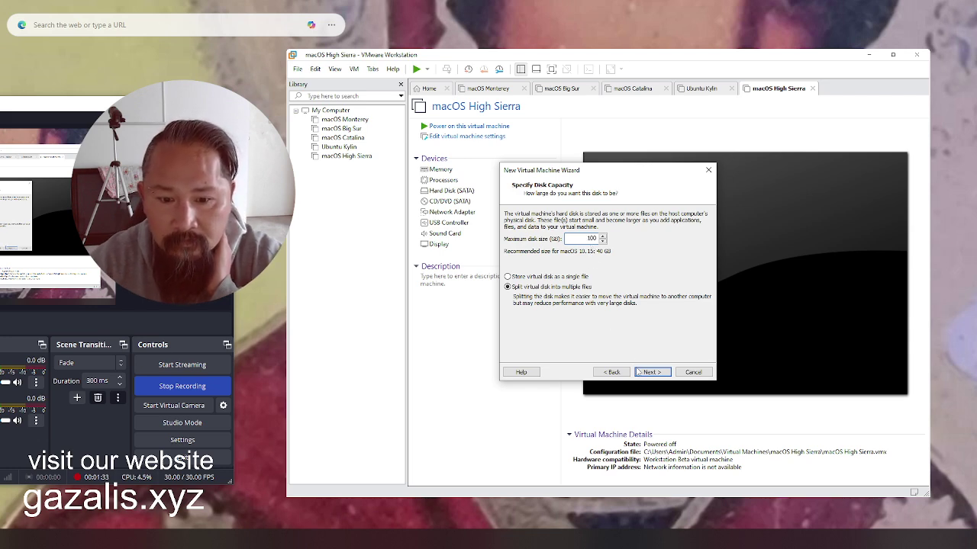
{"action": "left_click", "coordinate": [638, 372]}
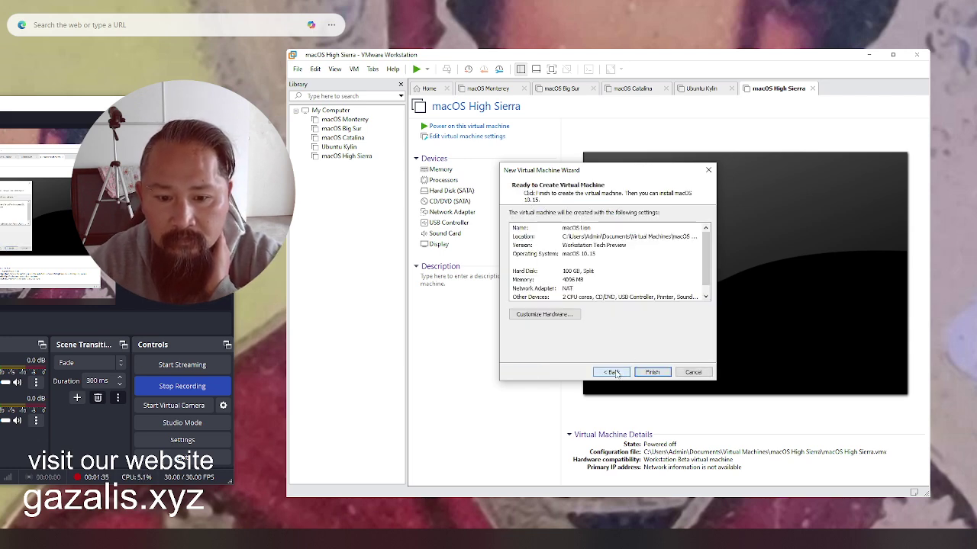
{"action": "left_click", "coordinate": [614, 372]}
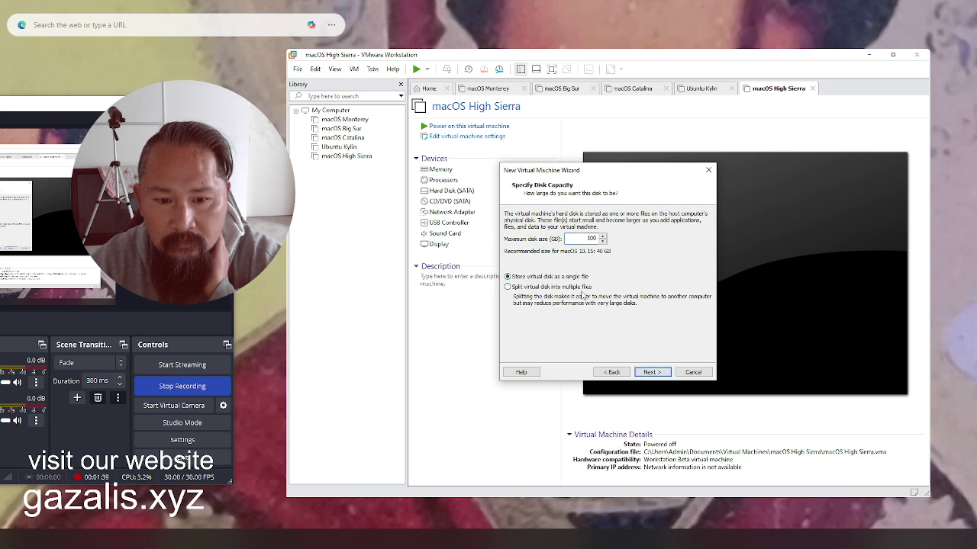
{"action": "left_click", "coordinate": [583, 290]}
{"action": "left_click", "coordinate": [653, 373]}
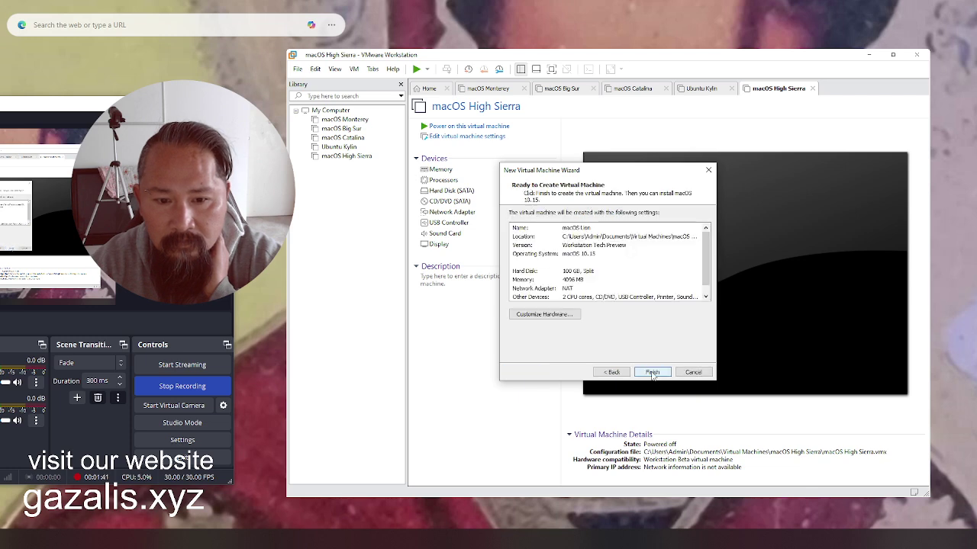
{"action": "left_click", "coordinate": [652, 372]}
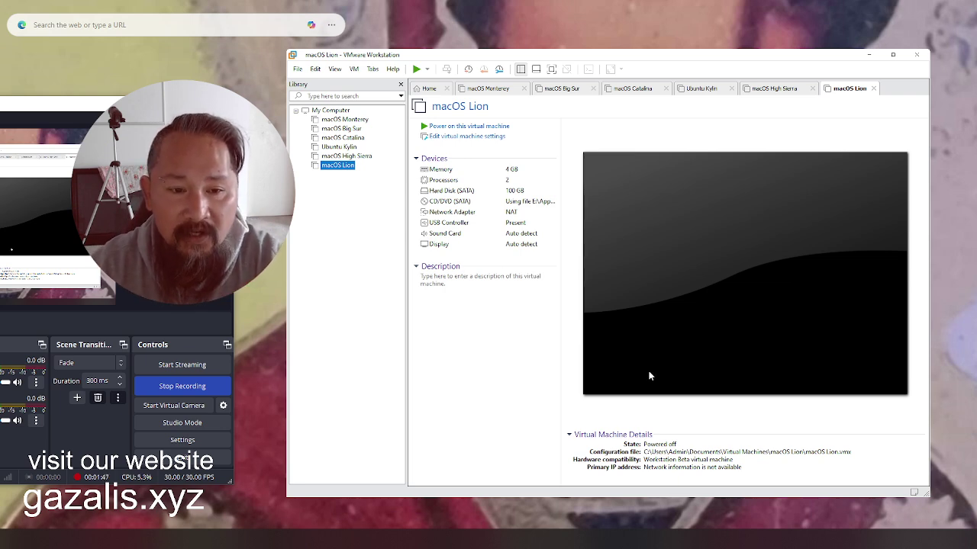
Step: Power on the macOS Lion virtual machine, dismissing the CPU hint and the installation reminder, and direct input to its screen
{"action": "left_click", "coordinate": [468, 126]}
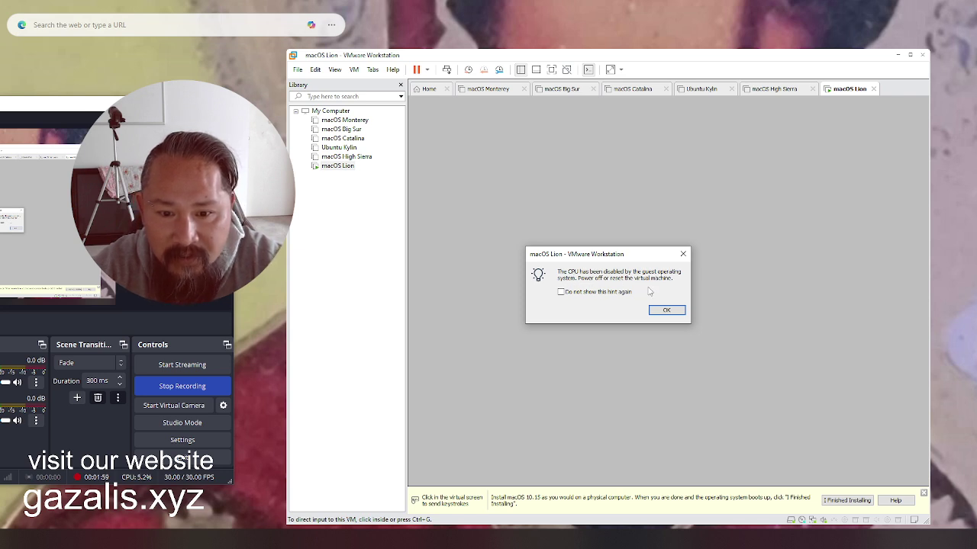
{"action": "left_click", "coordinate": [659, 311]}
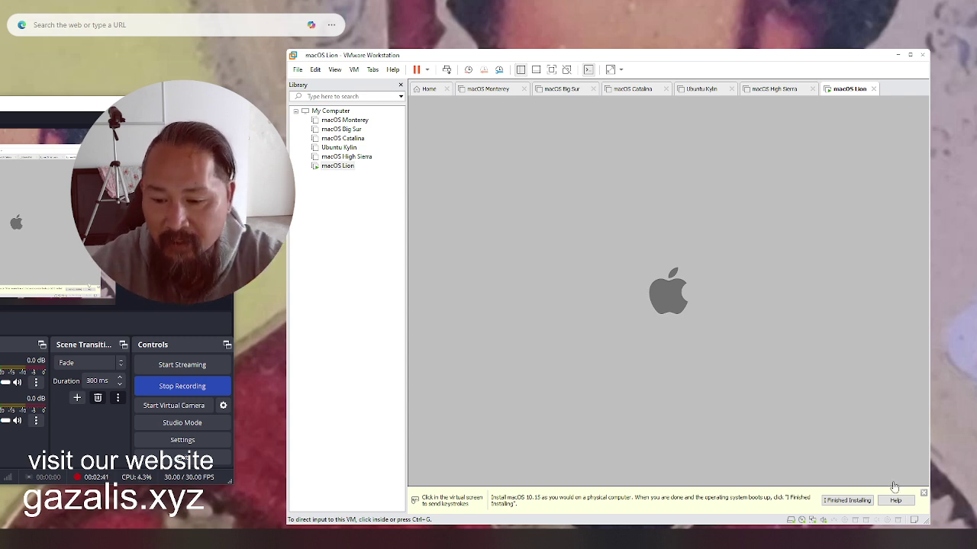
{"action": "left_click", "coordinate": [923, 493]}
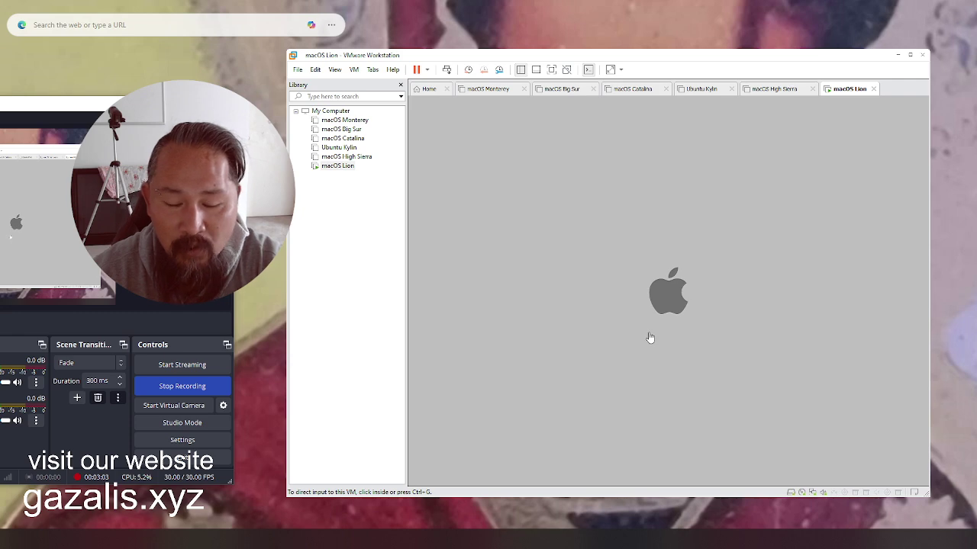
{"action": "left_click", "coordinate": [681, 296]}
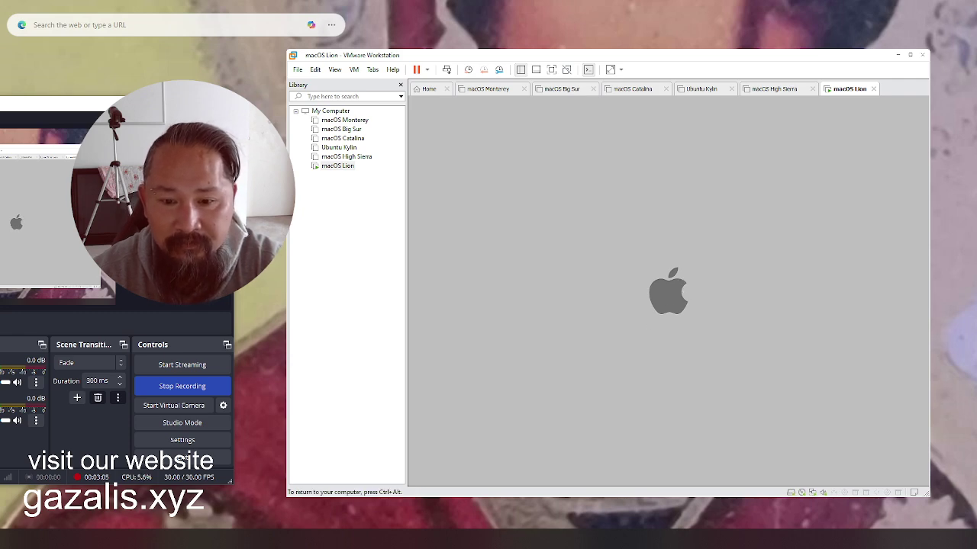